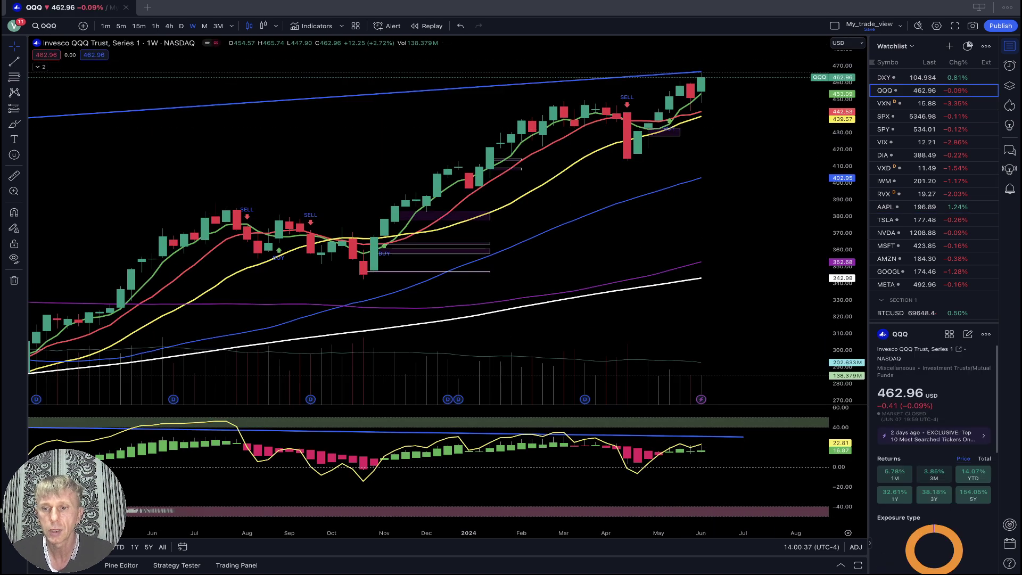
Review the weekly charts of SPX, DIA and IWM in turn from the watchlist.
scroll(934, 457, down, 1)
scroll(934, 457, up, 1)
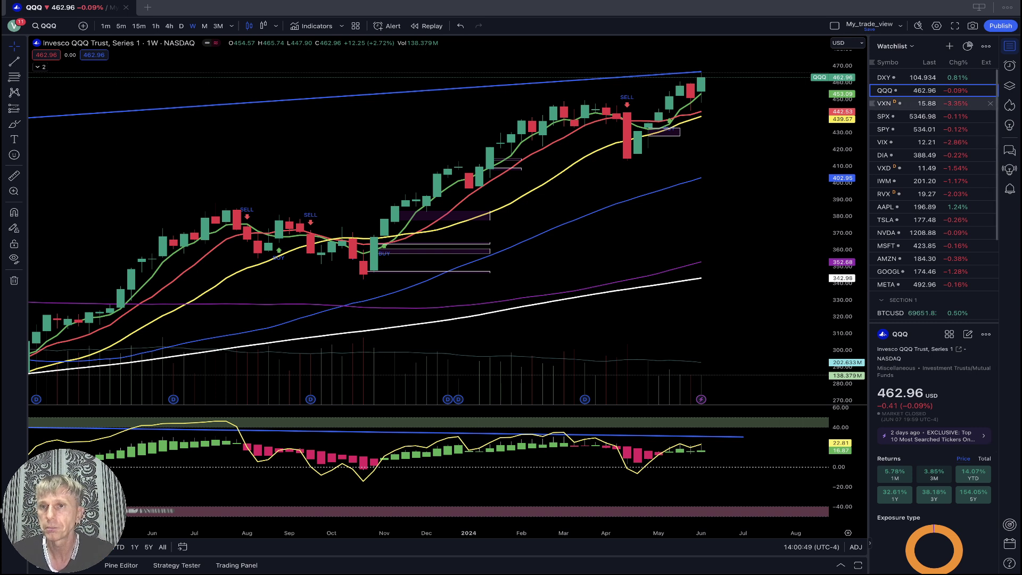
click(885, 116)
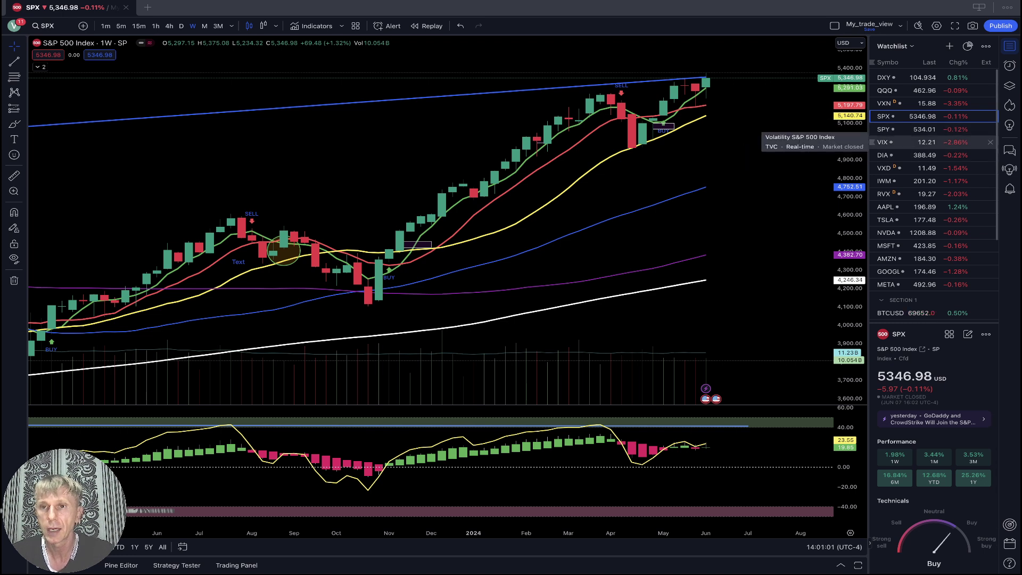
click(904, 155)
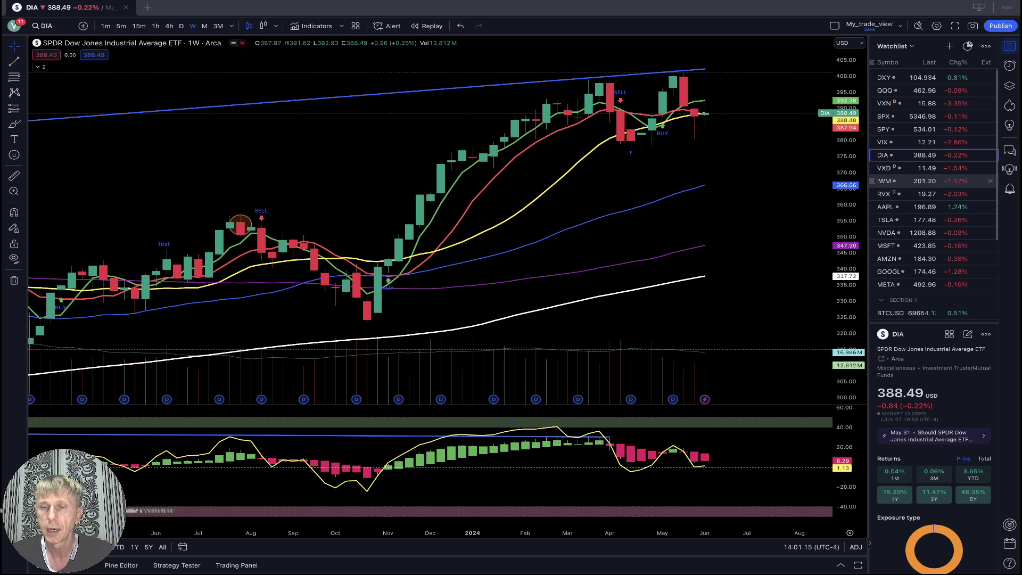
click(904, 181)
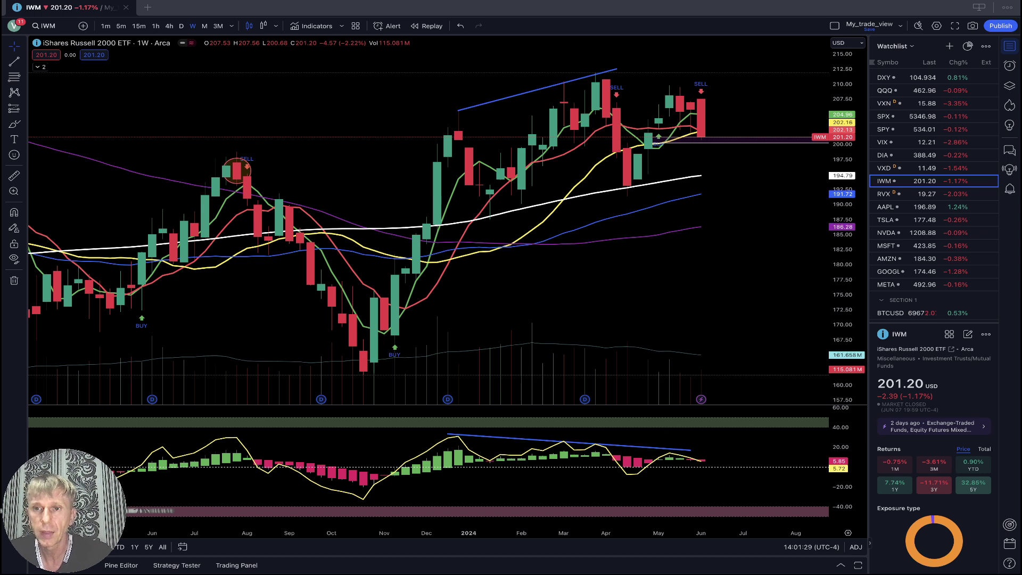
Open AAPL, switch it to the monthly interval and delete the short recent trend line above the oscillator.
click(904, 207)
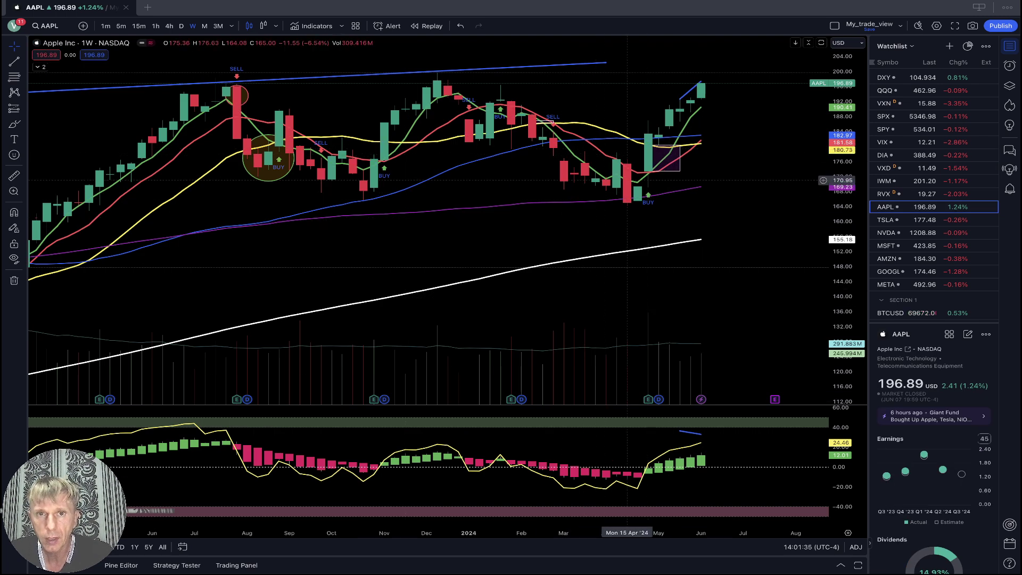
scroll(627, 180, left, 3)
scroll(484, 214, right, 5)
drag(485, 214, 481, 213)
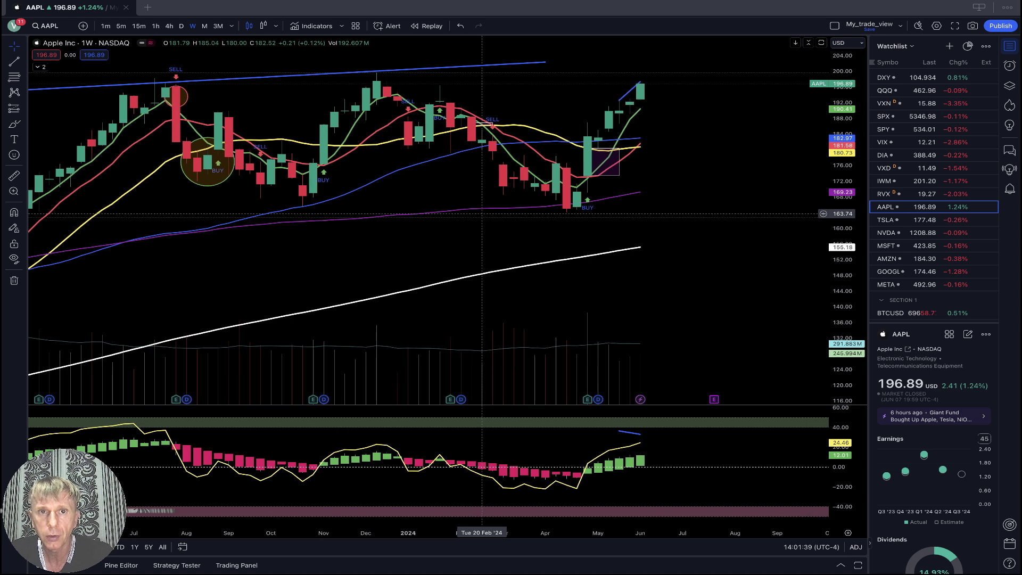
click(377, 71)
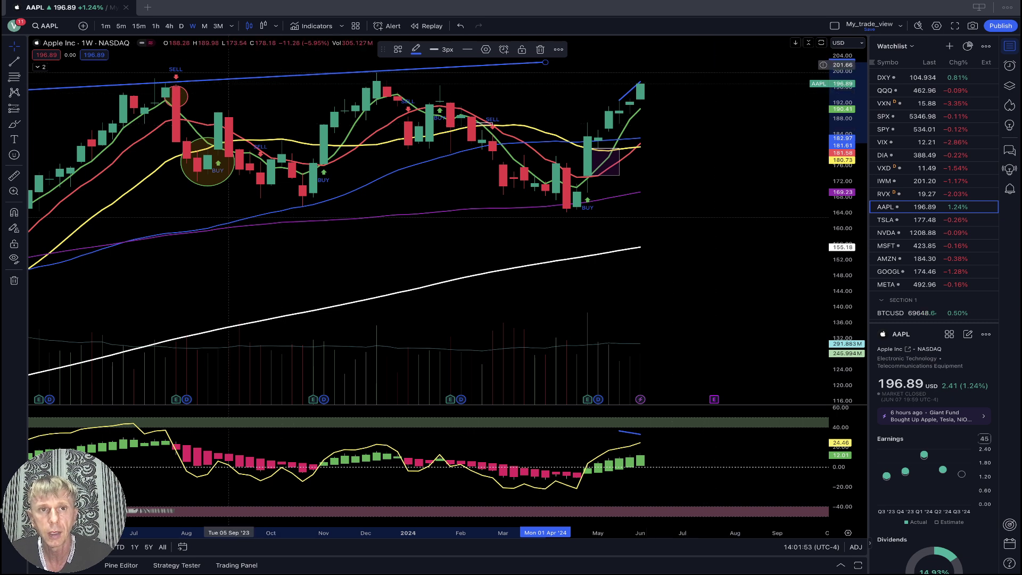
click(205, 25)
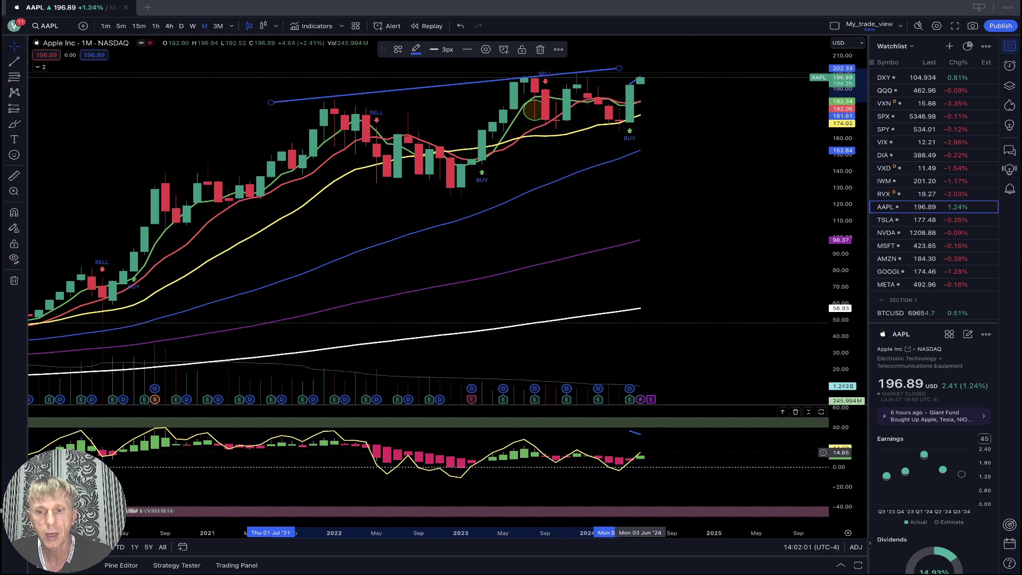
click(640, 434)
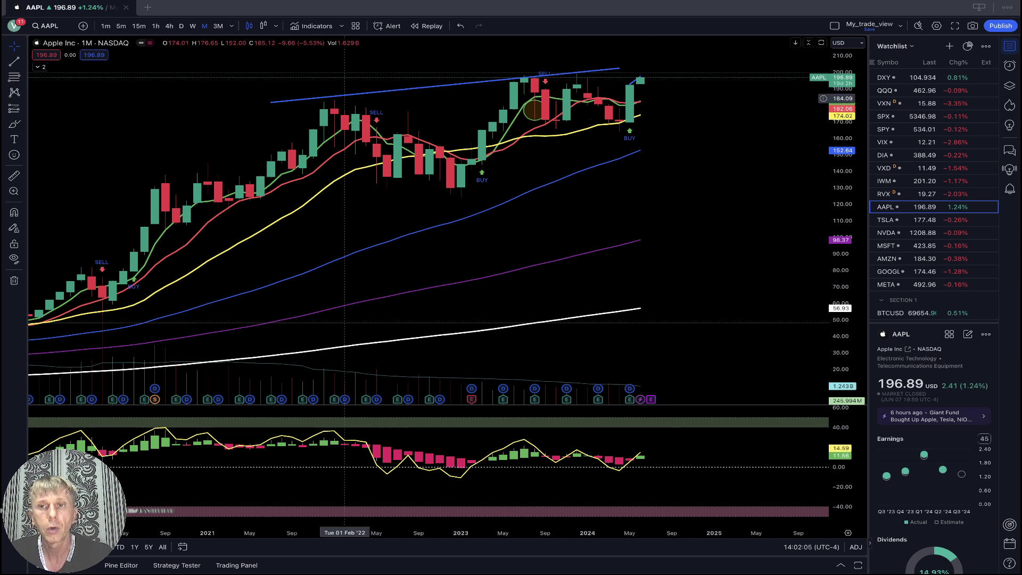
On the 3-month AAPL chart, draw a falling oscillator trend line from January 2022 at about 49 to July 2024 at about 26.
click(218, 25)
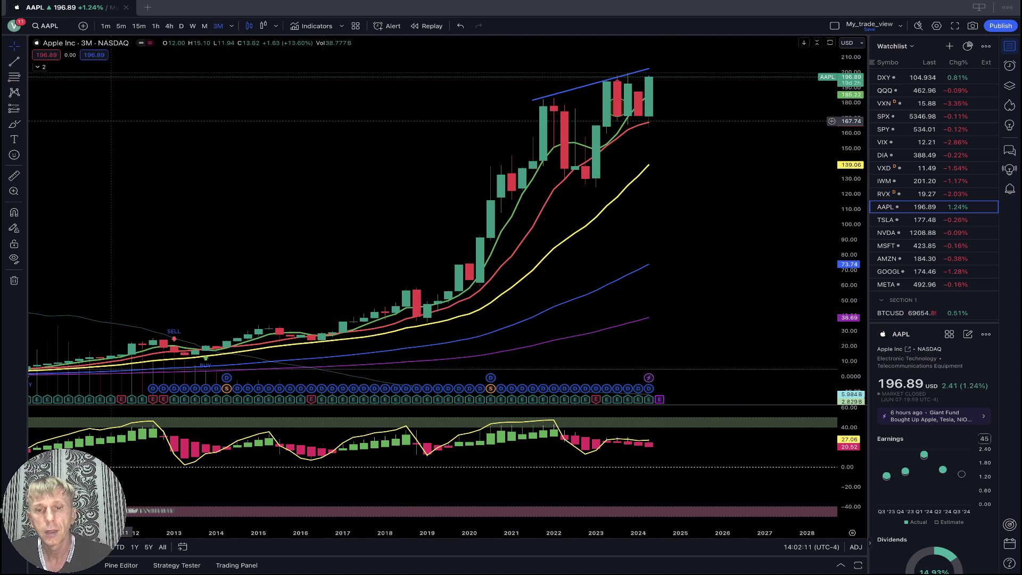
click(14, 61)
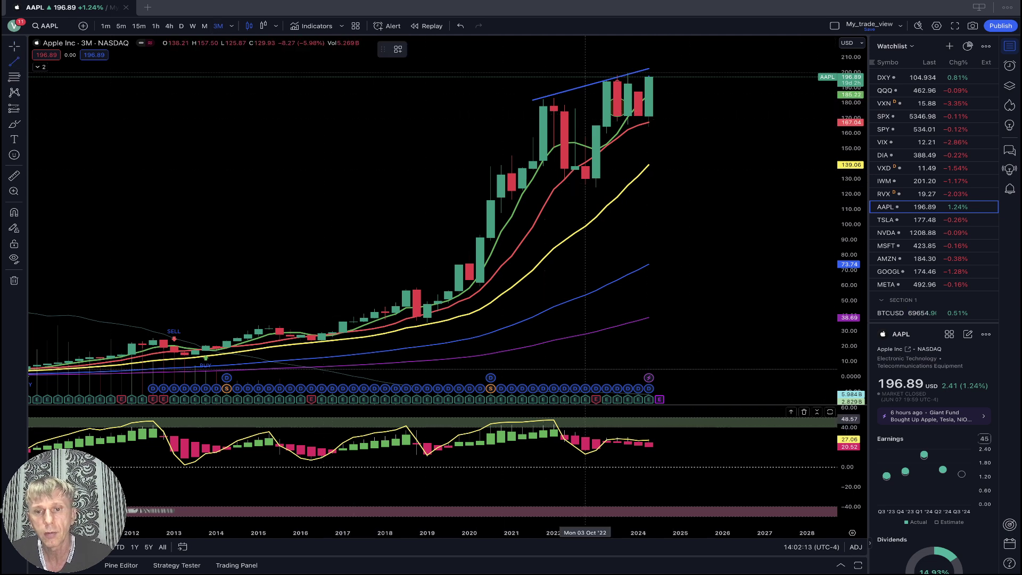
click(553, 419)
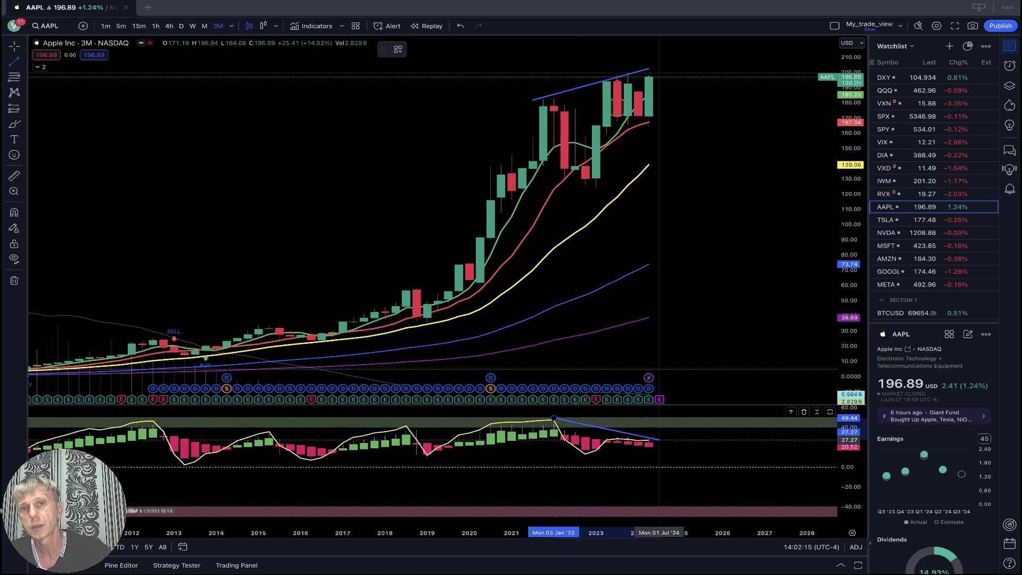
click(658, 441)
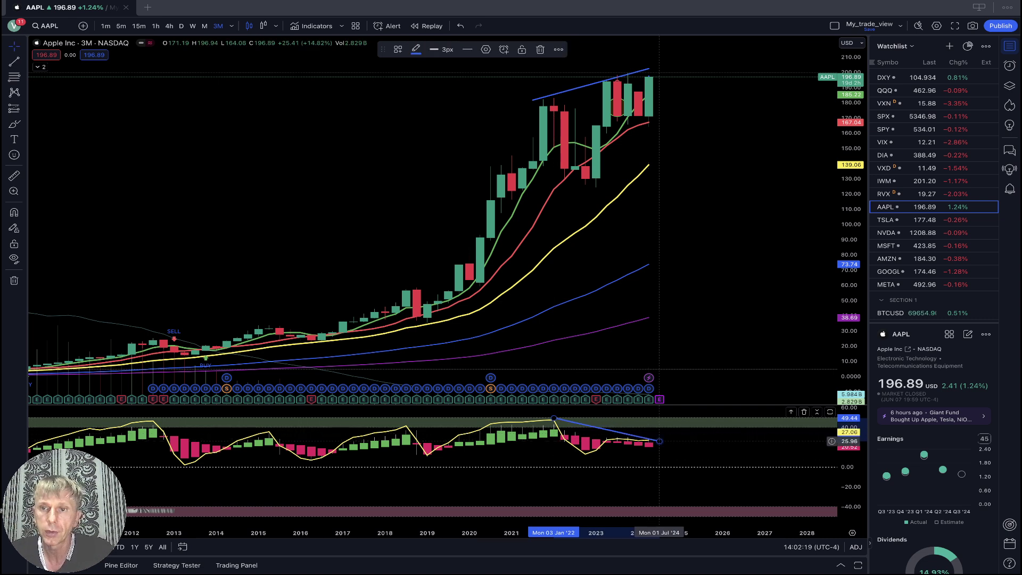
Review TSLA on the weekly, monthly and 3-month intervals.
click(905, 220)
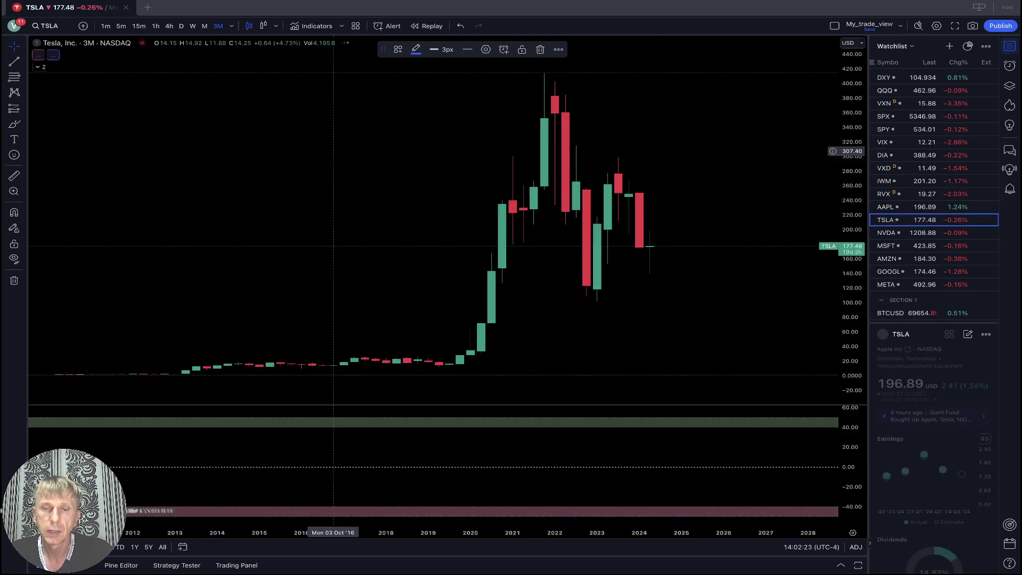
click(193, 26)
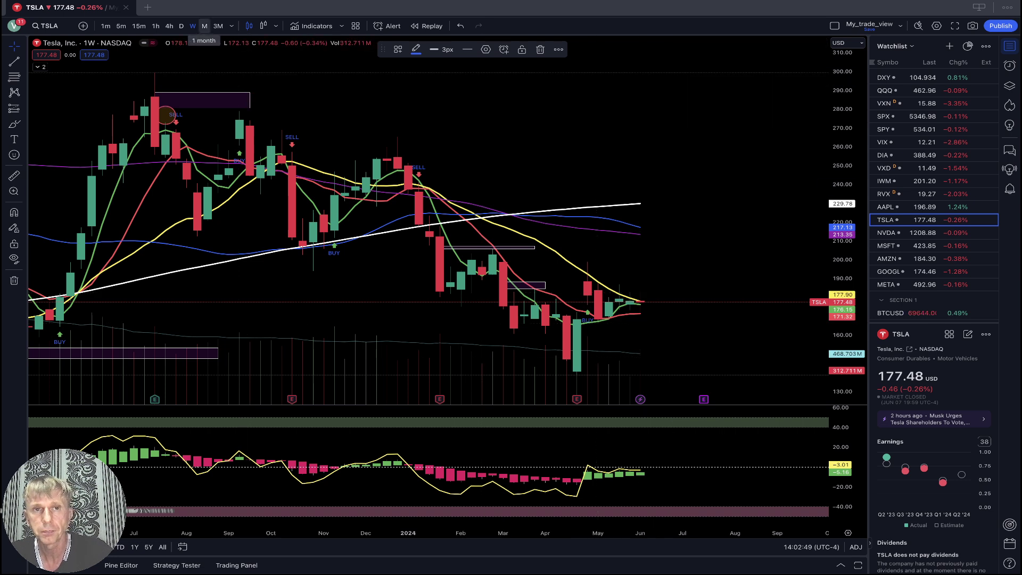
click(205, 25)
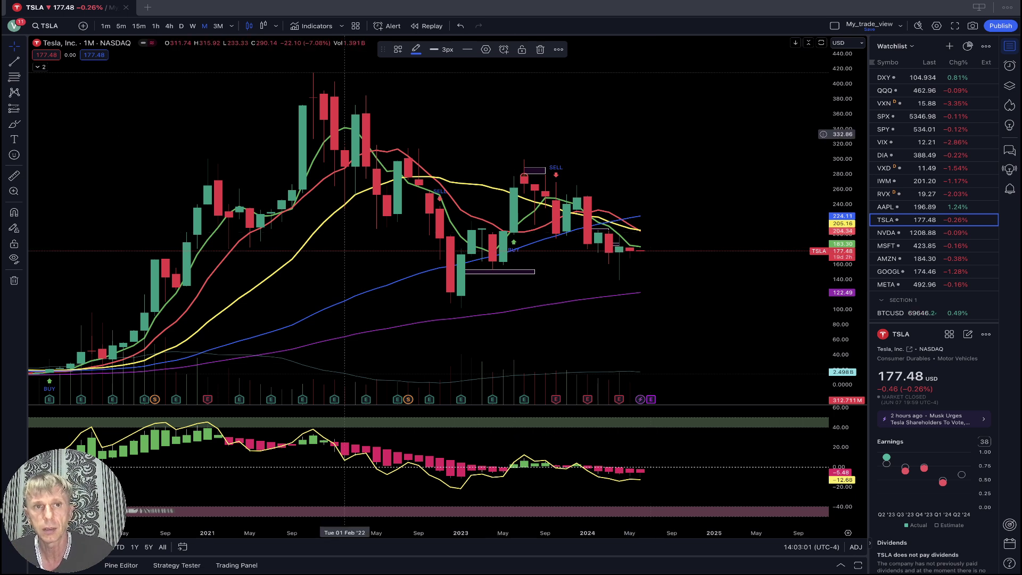
click(217, 26)
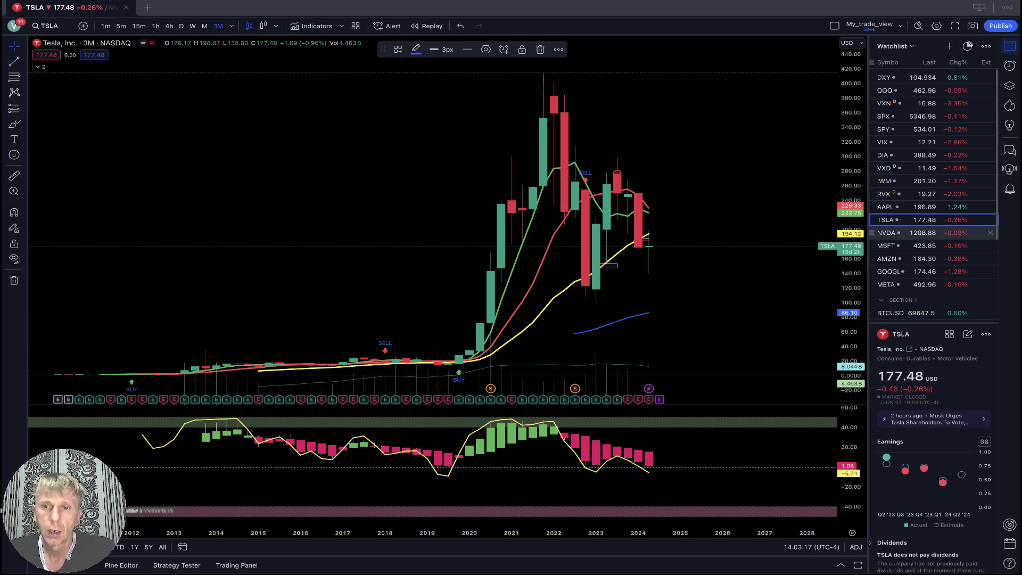
On NVDA's weekly chart, start the price trend line at 26 Feb 2024 and fit the oscillator trend line from 4 Mar to 3 Jun 2024.
click(905, 232)
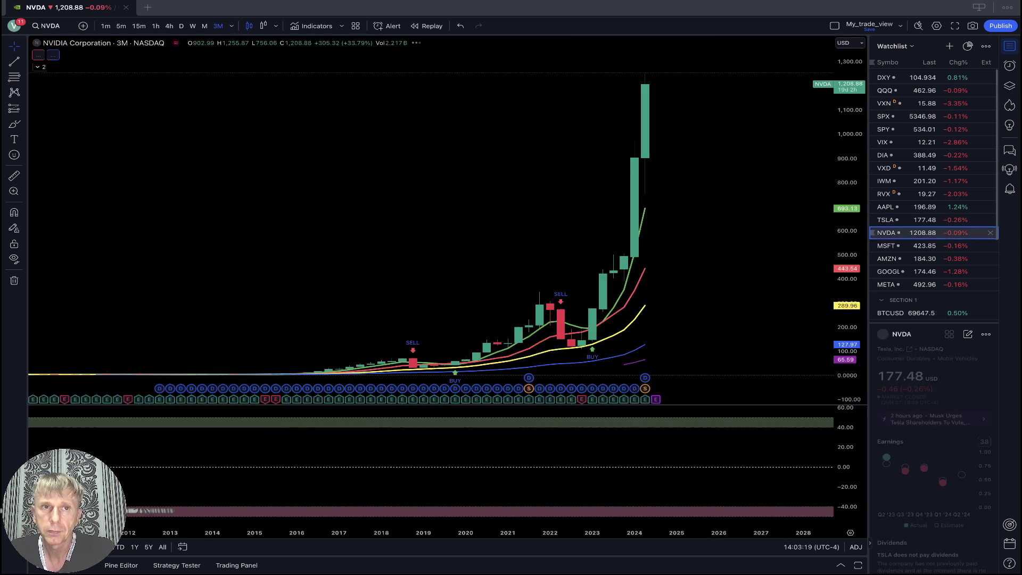
click(192, 26)
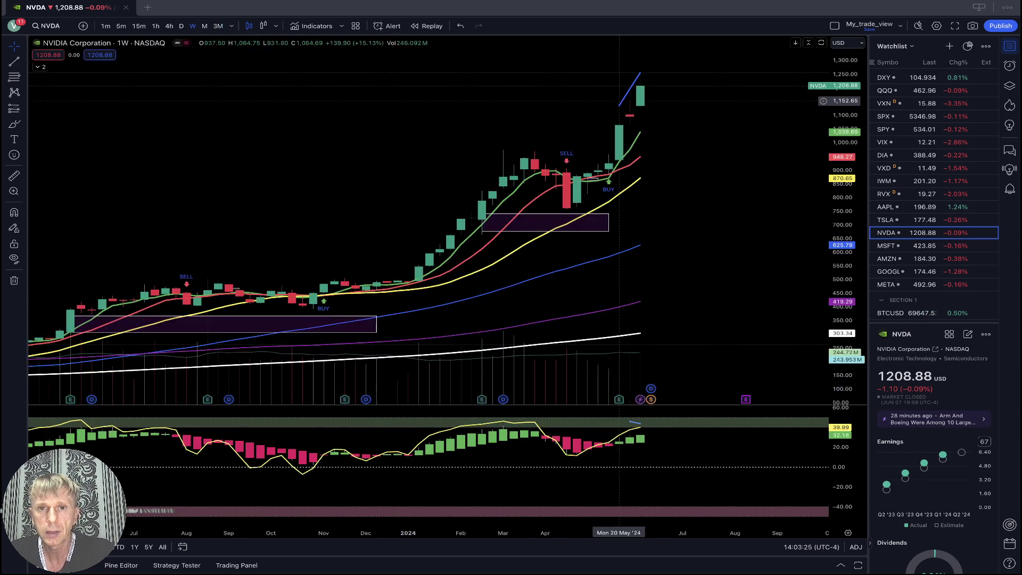
mouse_move(619, 105)
mouse_down()
mouse_move(586, 109)
mouse_move(492, 155)
mouse_up()
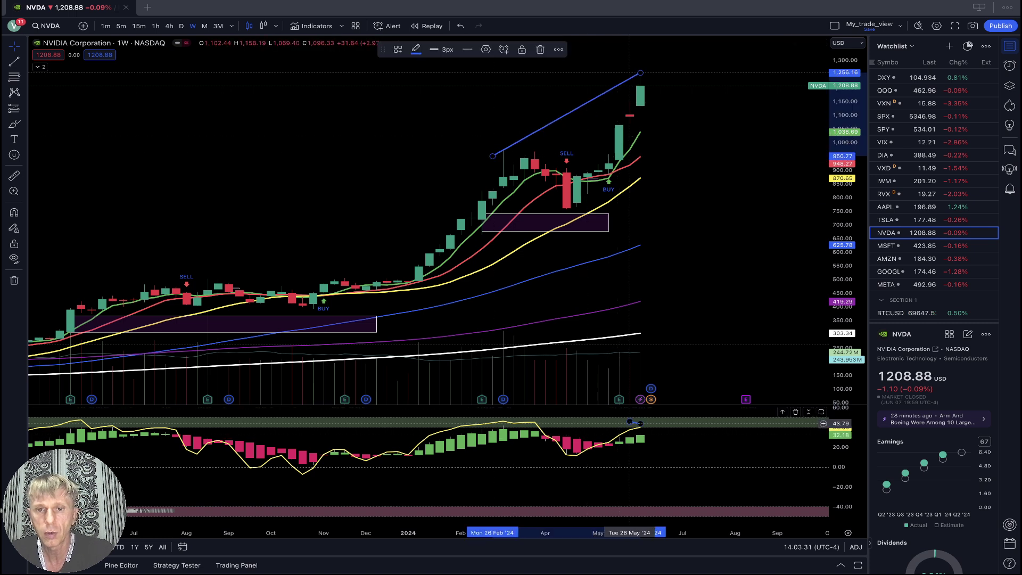
drag(629, 423, 502, 419)
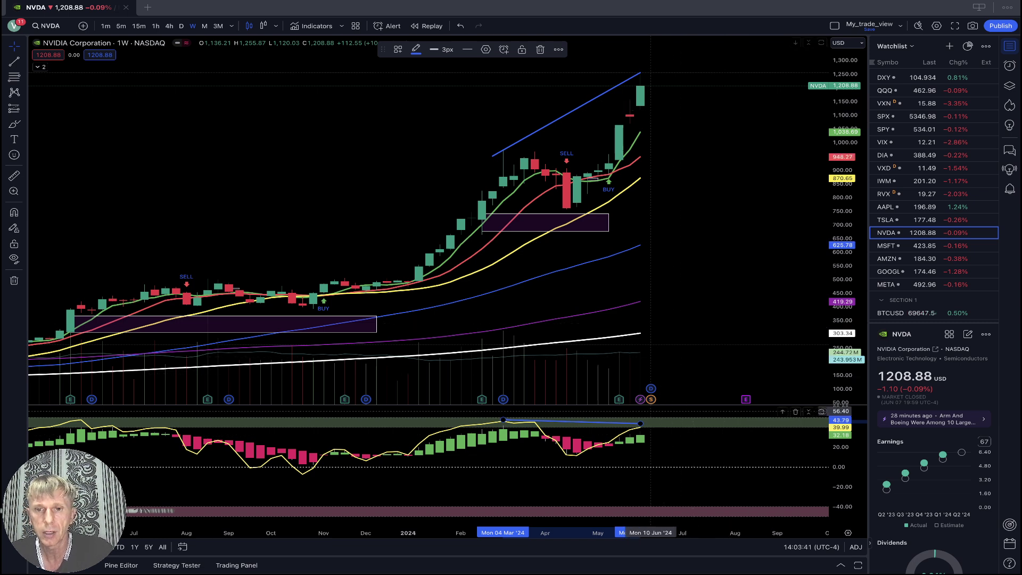
drag(640, 423, 639, 426)
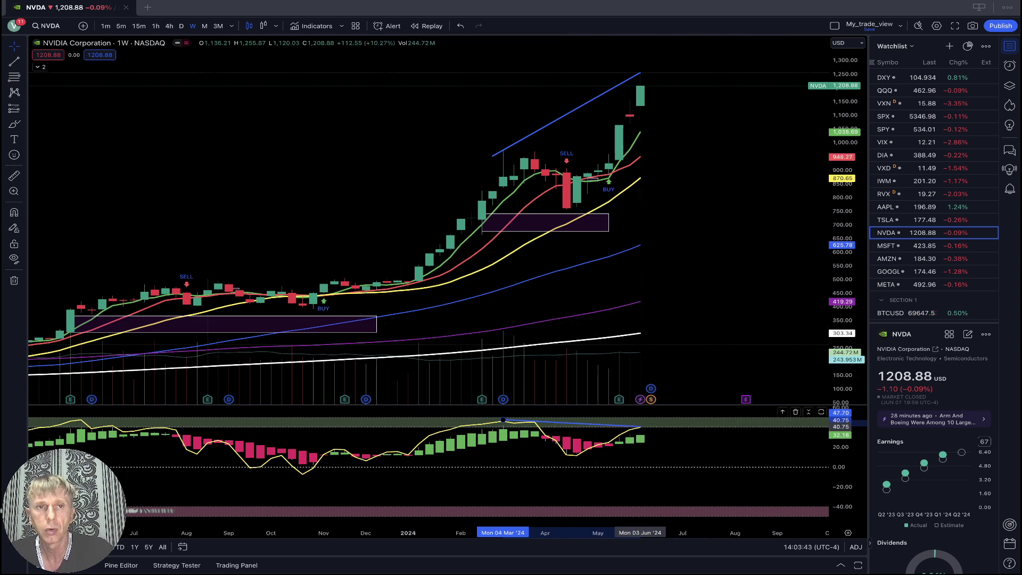
On NVDA's monthly chart, extend the latest price and oscillator trend lines back to the late-2021 peak, ending the oscillator line at about 46.
click(205, 25)
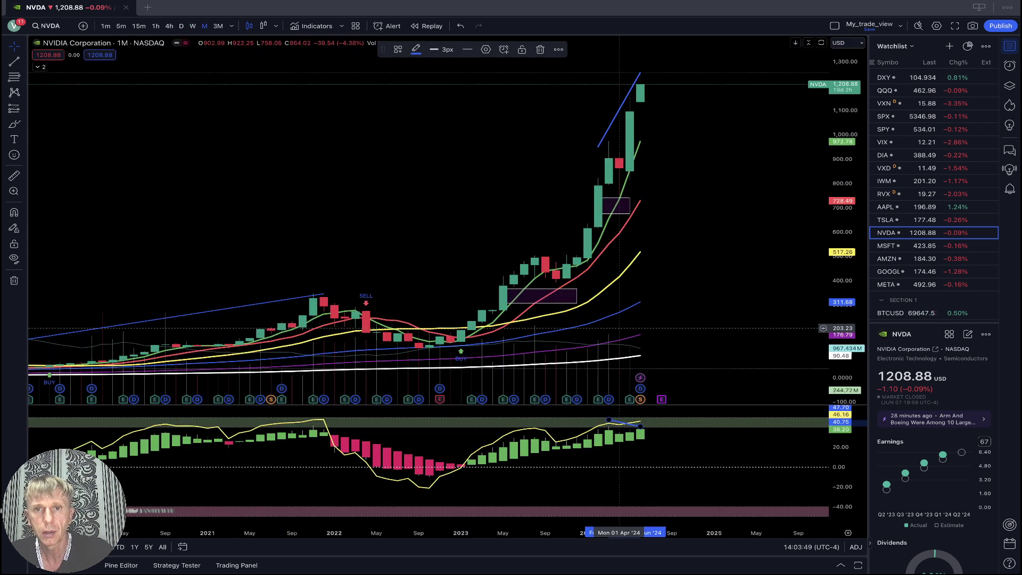
mouse_move(598, 146)
mouse_down()
mouse_move(334, 313)
mouse_move(324, 293)
mouse_up()
drag(608, 419, 323, 418)
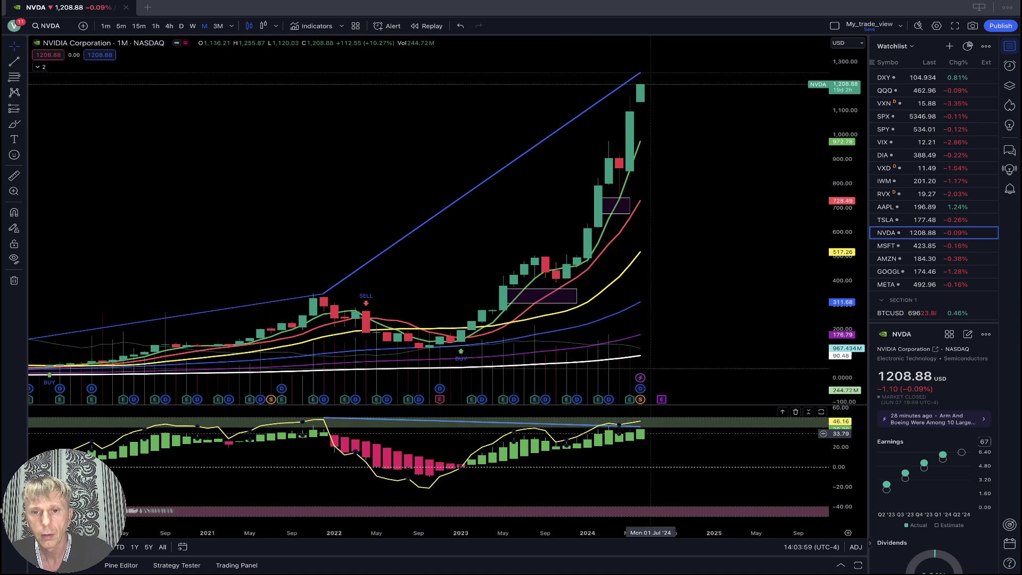
drag(640, 425, 640, 421)
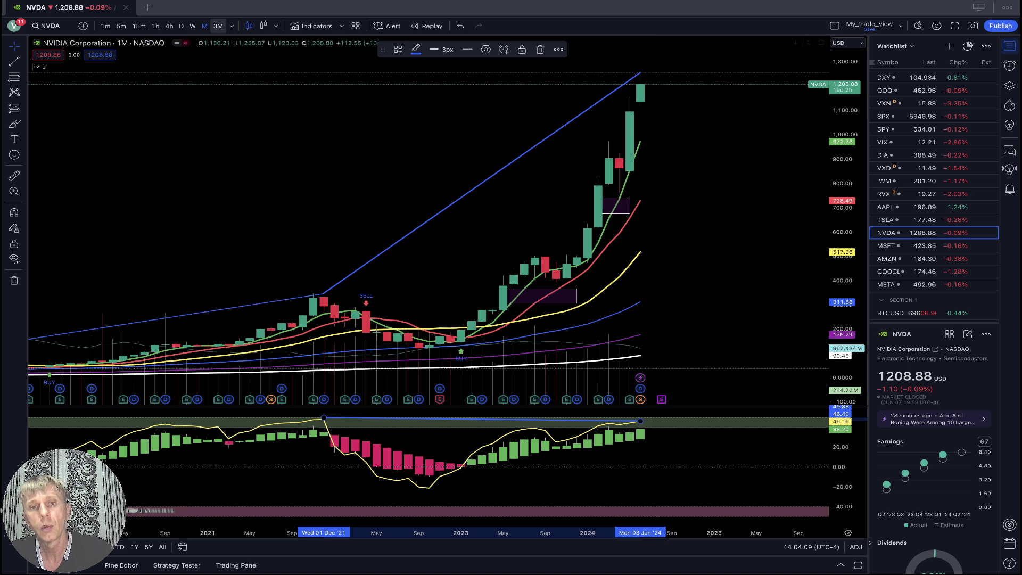
On NVDA's 3-month chart, extend the oscillator trend line's start back to July 2018.
click(219, 25)
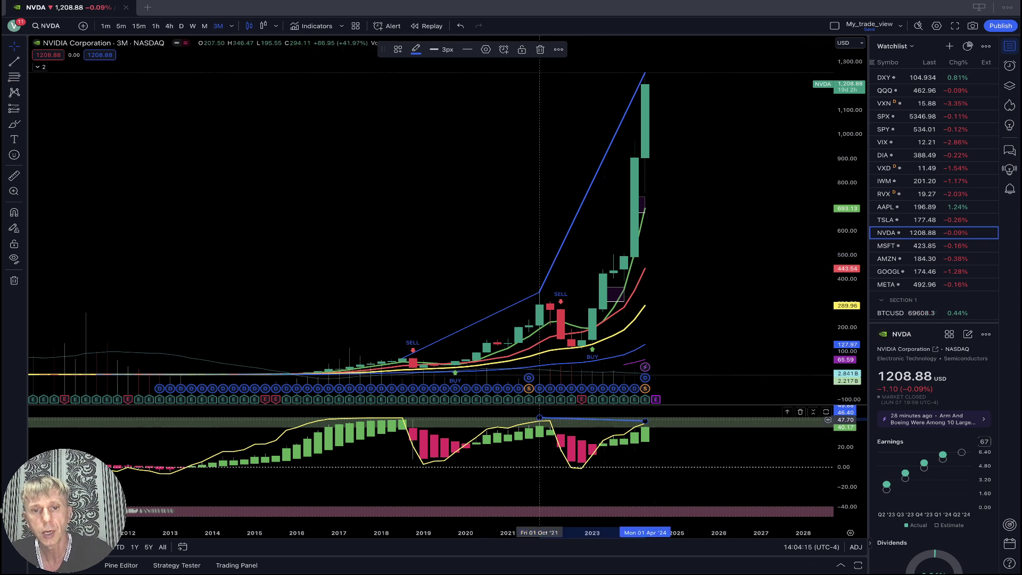
drag(539, 418, 402, 415)
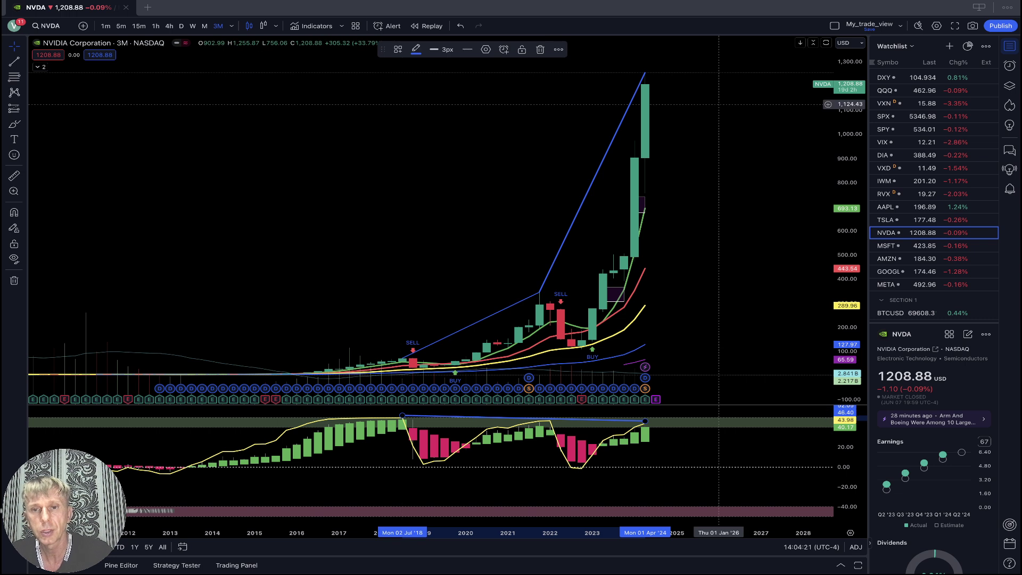
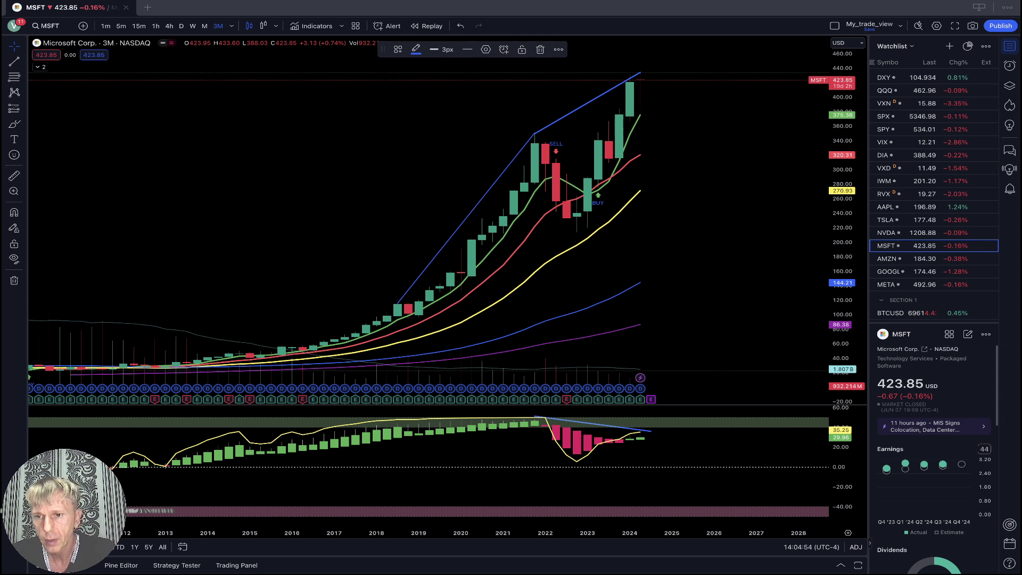
Examine Microsoft's dividend, performance, technicals and analyst rating details.
scroll(934, 453, down, 5)
scroll(934, 457, down, 2)
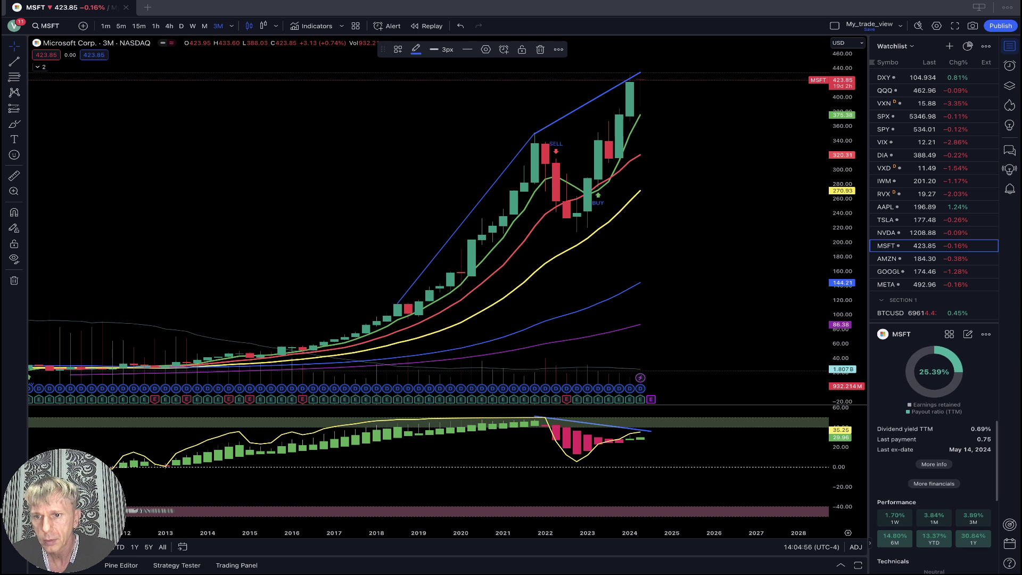
scroll(934, 457, down, 4)
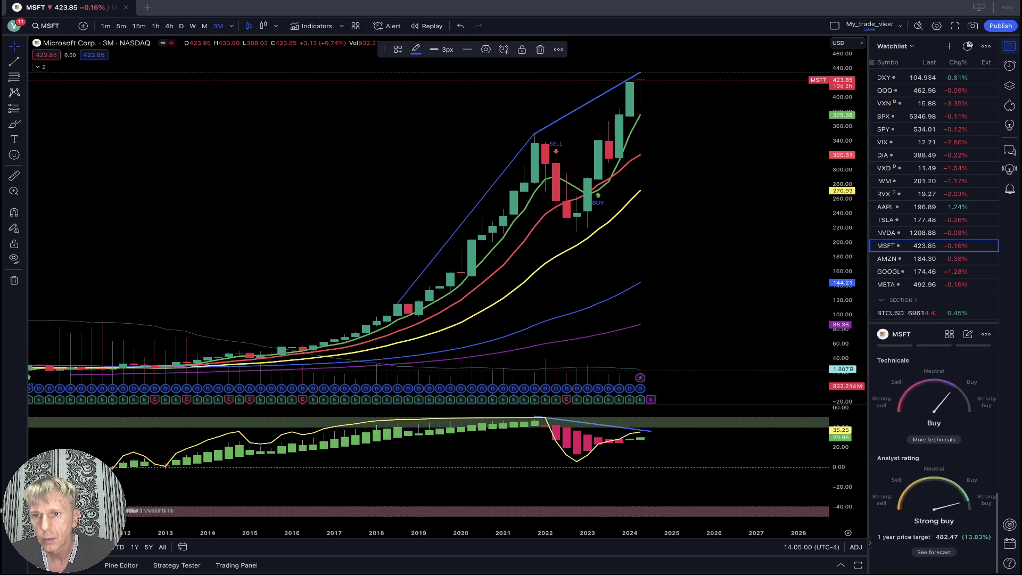
scroll(934, 458, up, 5)
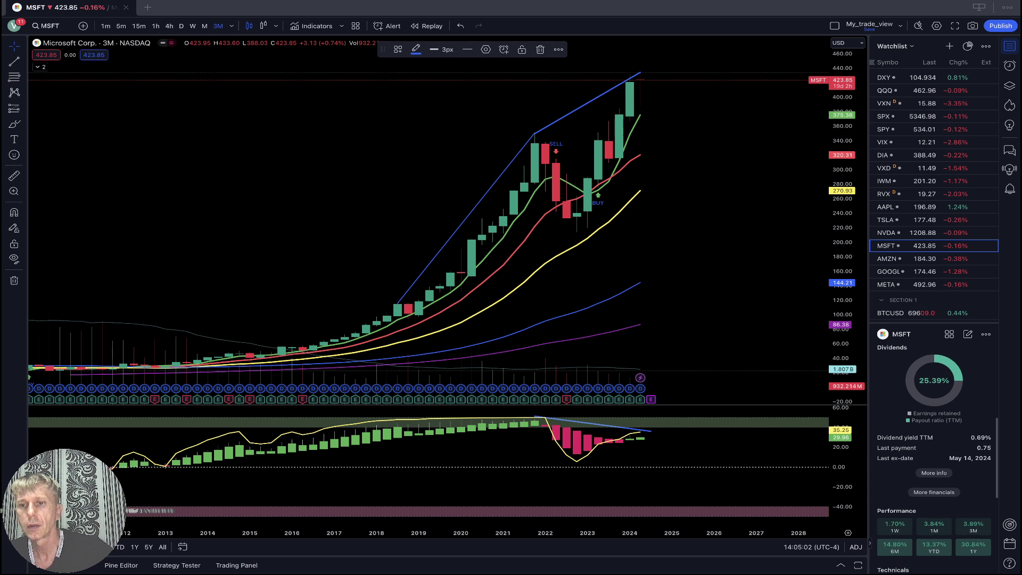
scroll(933, 458, up, 1)
scroll(934, 457, up, 1)
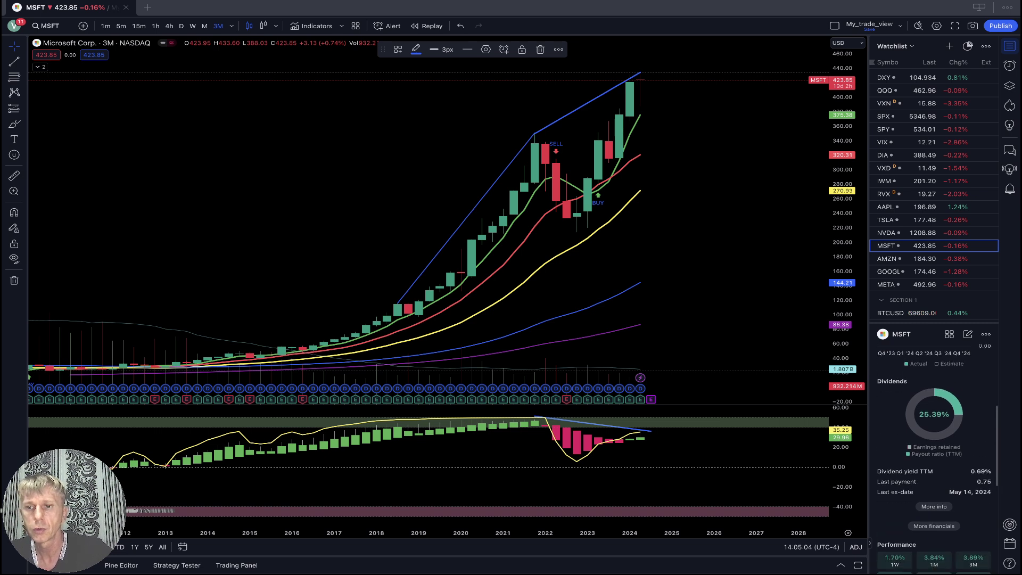
scroll(934, 457, up, 3)
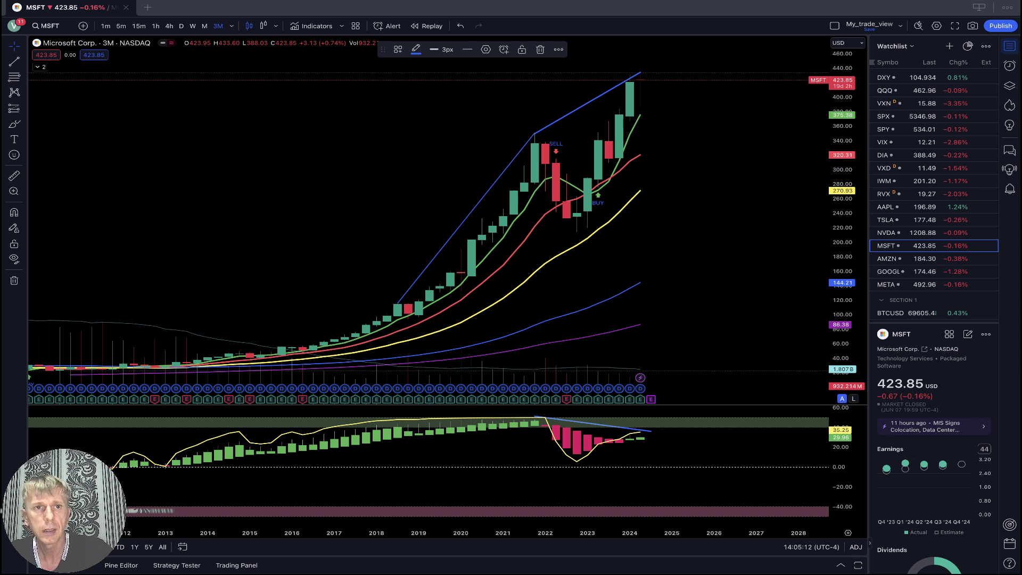
Review MSFT on the weekly and monthly intervals.
click(193, 25)
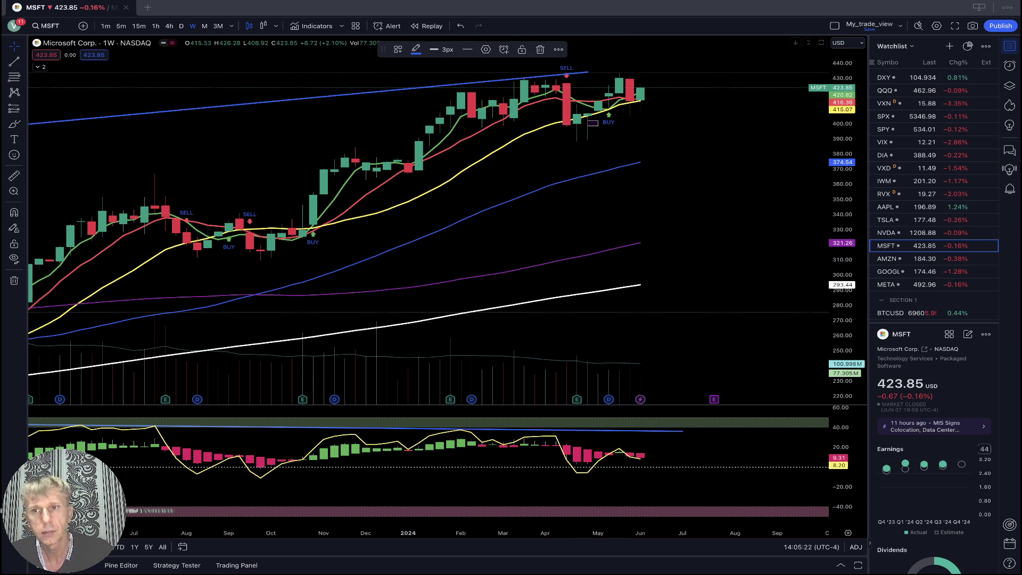
click(204, 26)
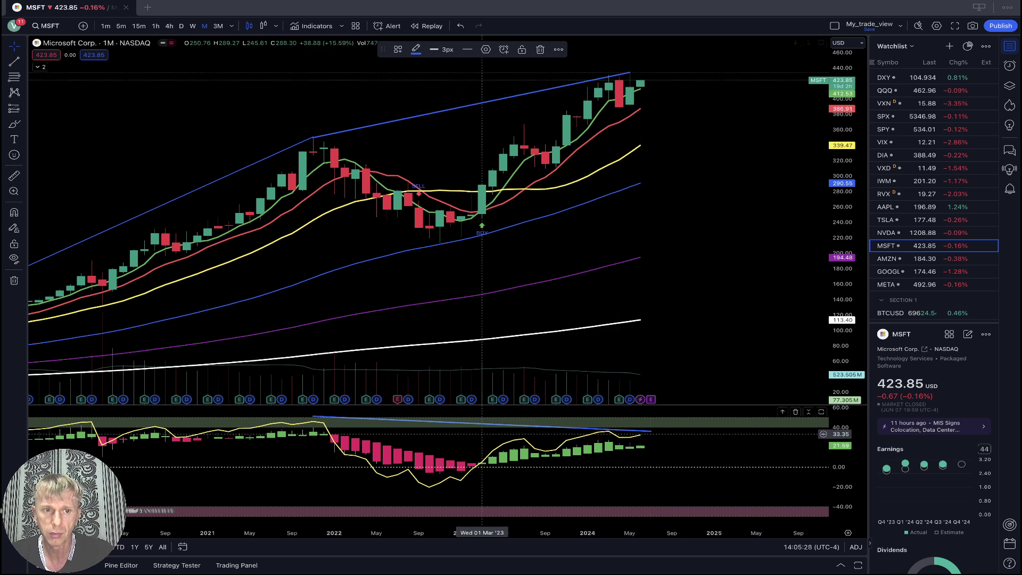
Move the start of MSFT's oscillator trend line to October 2021 on the monthly chart, and raise it to about 51 on the 3-month chart.
click(313, 417)
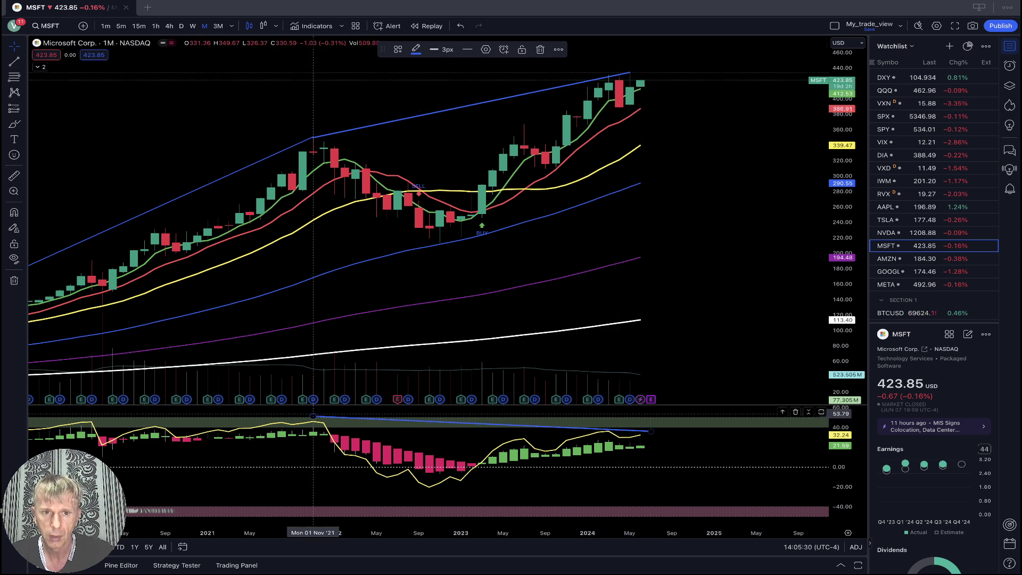
drag(313, 415, 302, 419)
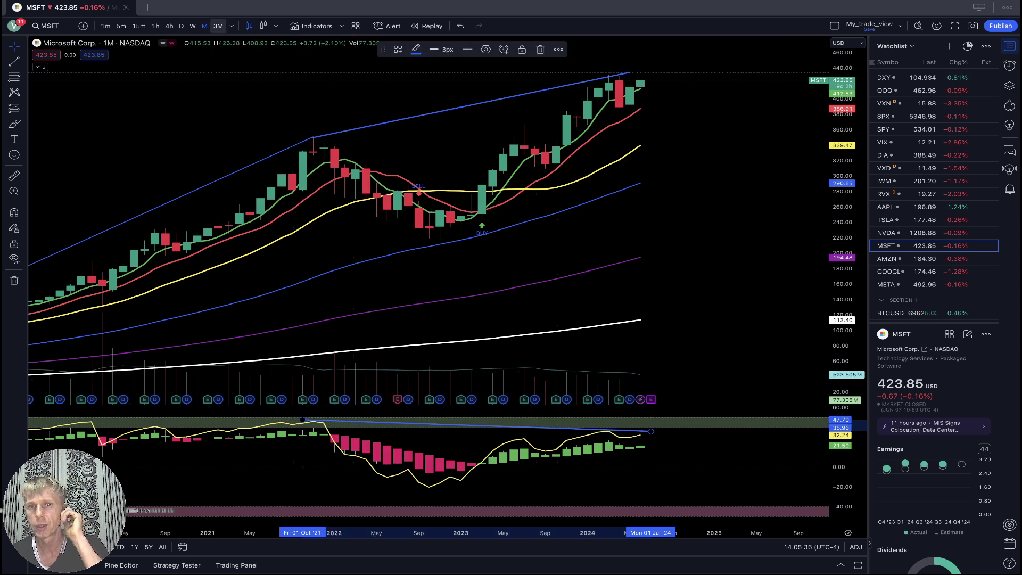
click(218, 25)
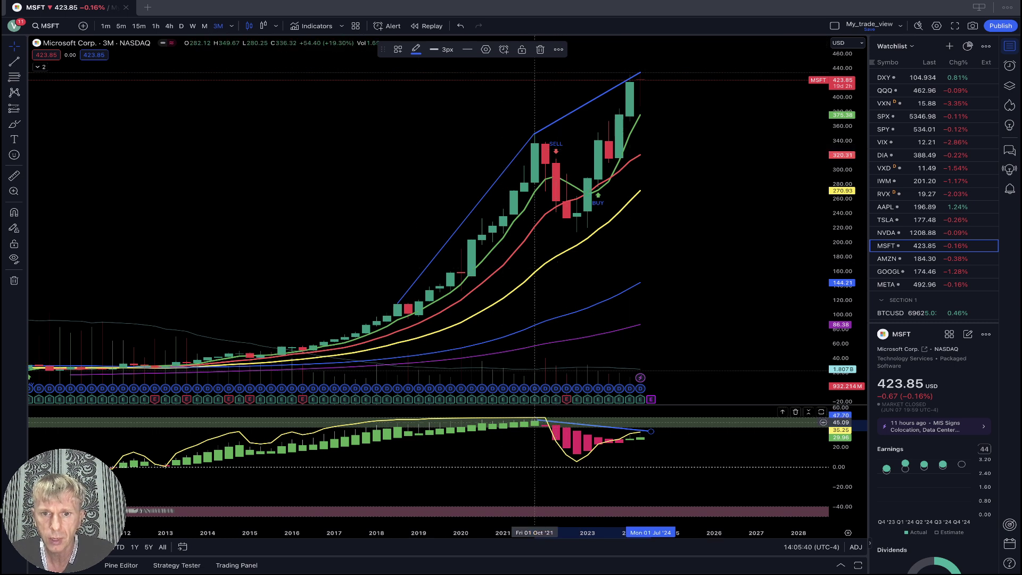
drag(534, 420, 536, 417)
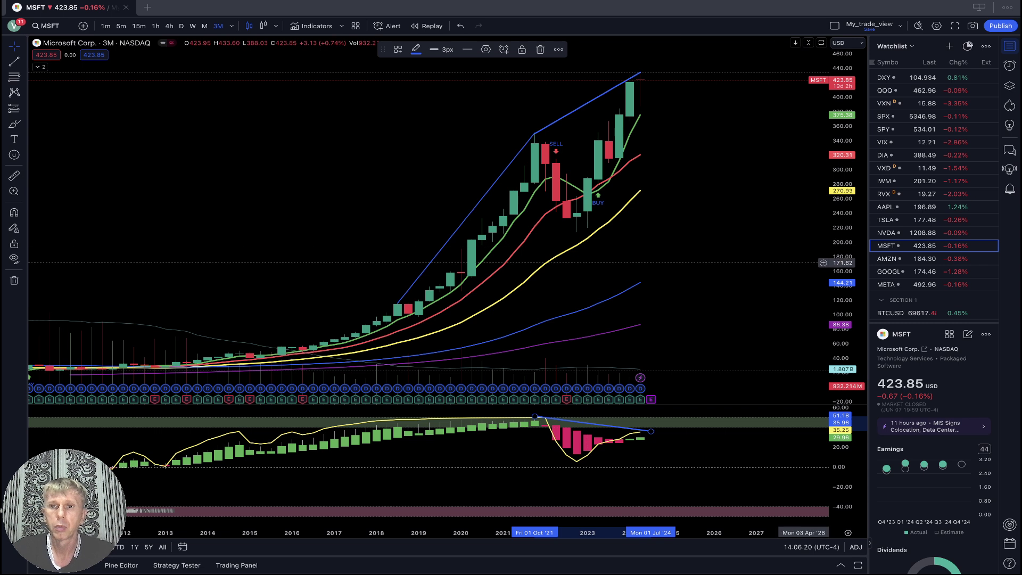
Review AMZN on the weekly, monthly and 3-month intervals, including its earlier 3-month price history.
click(904, 259)
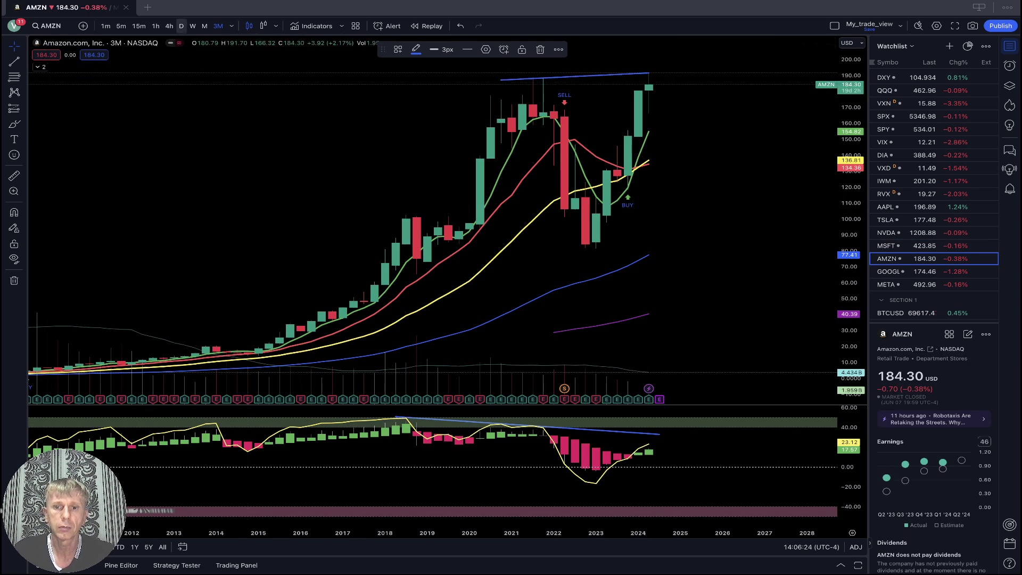
click(192, 26)
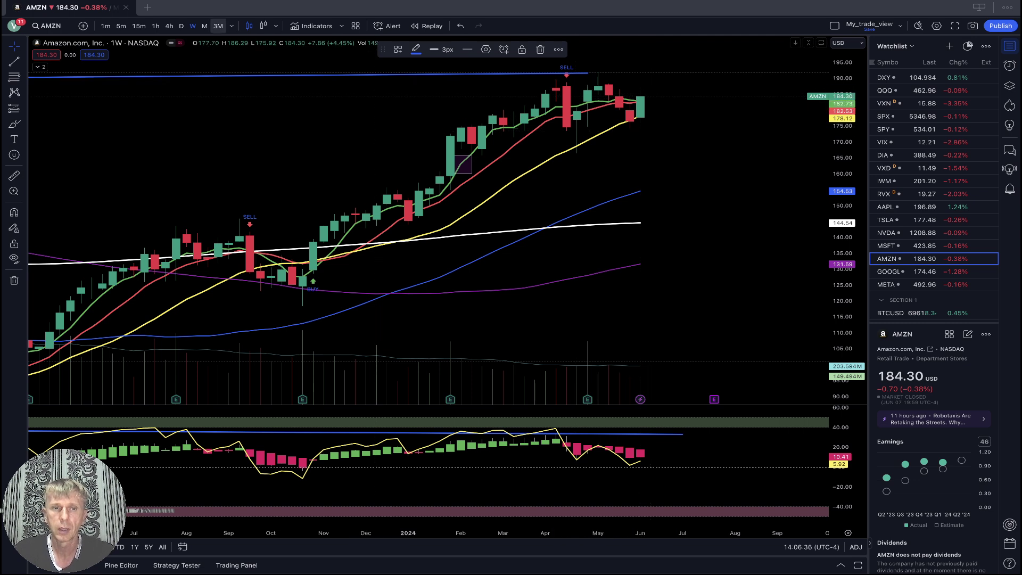
click(204, 26)
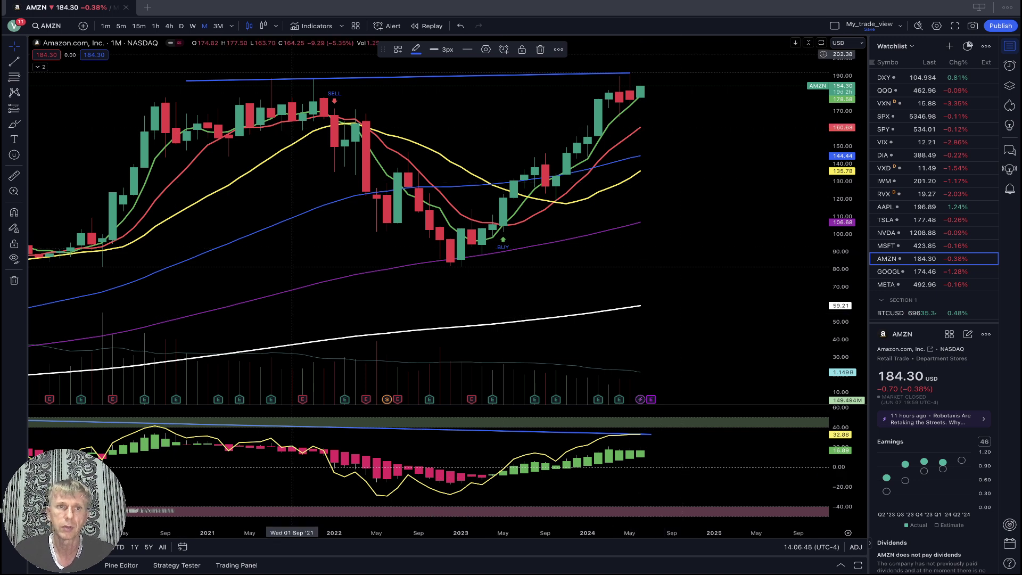
click(218, 26)
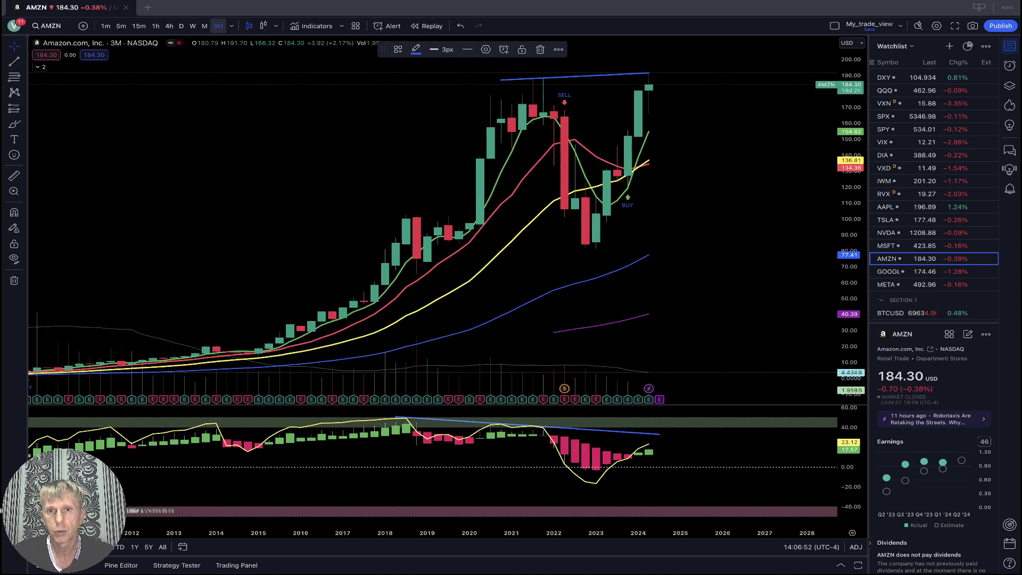
drag(709, 174, 819, 173)
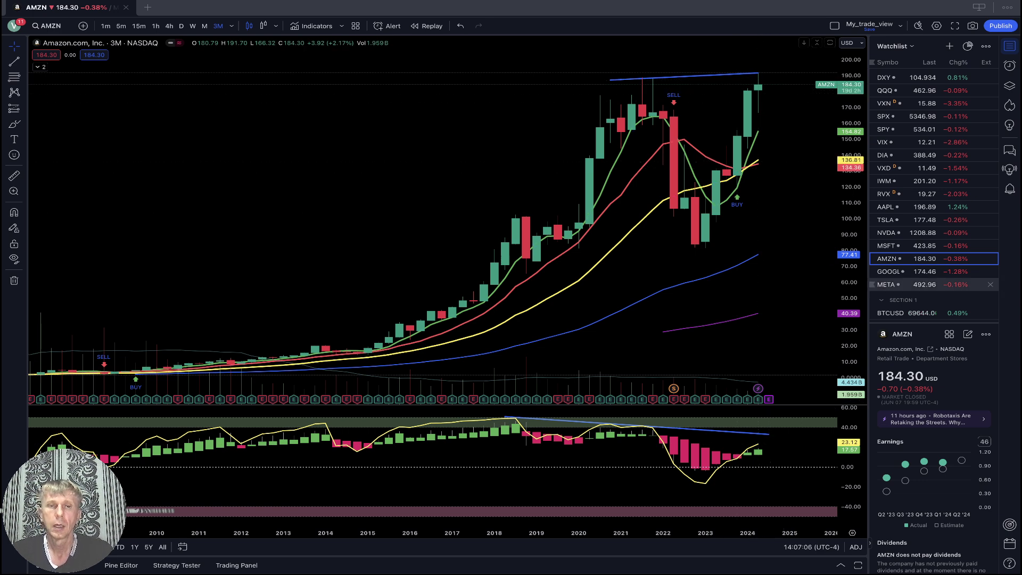
Review GOOGL on the weekly and monthly intervals.
click(905, 272)
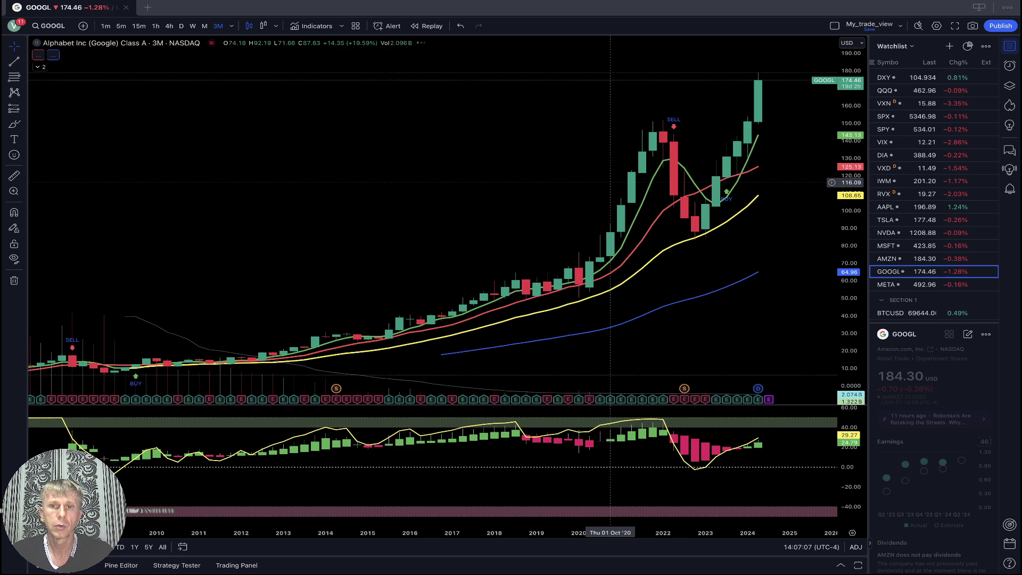
click(192, 26)
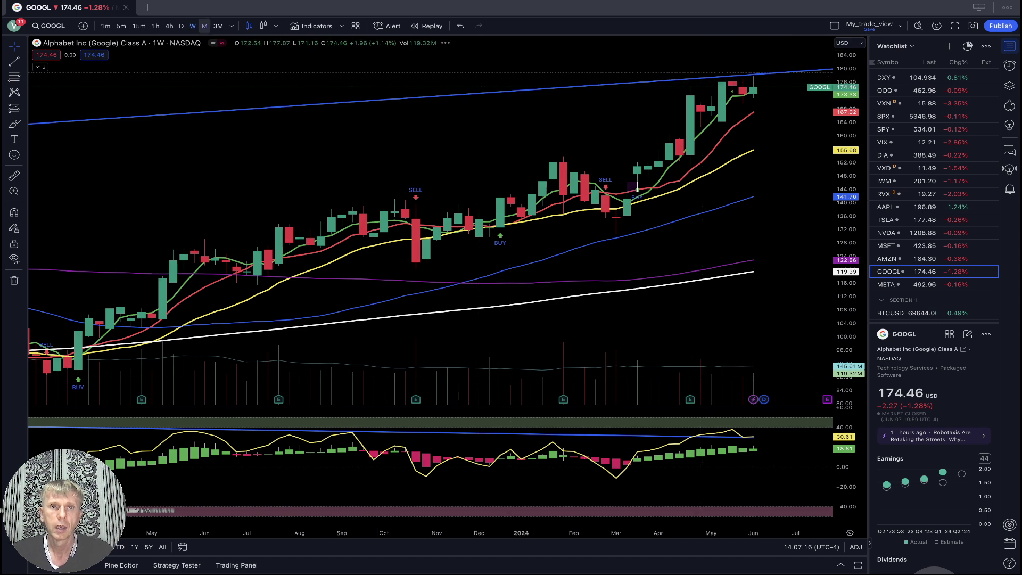
click(205, 25)
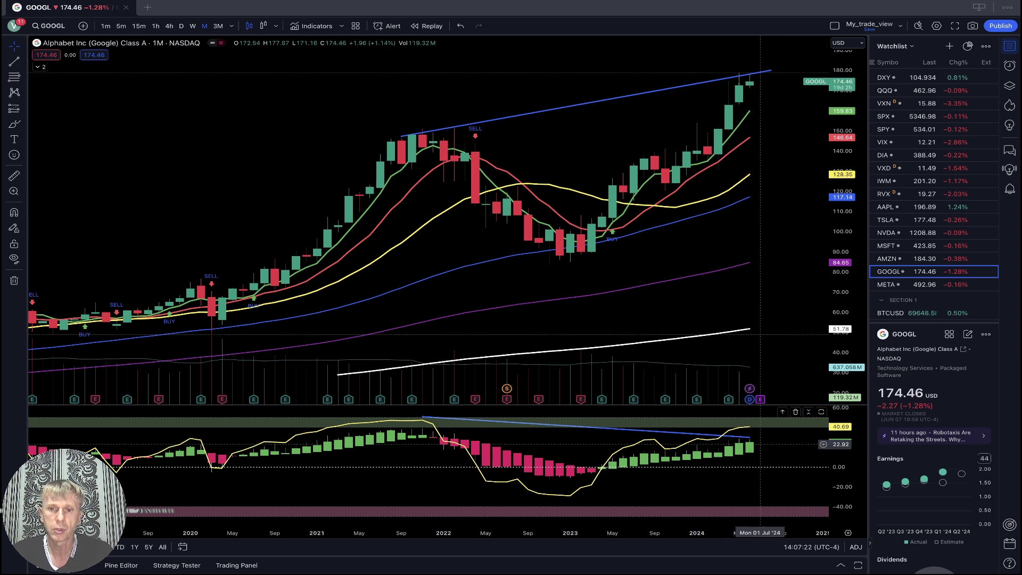
Raise the end of GOOGL's oscillator trend line to about 41 on the monthly chart, and lower it to about 30 on the 3-month chart.
mouse_move(749, 438)
mouse_down()
mouse_move(760, 426)
mouse_move(750, 428)
mouse_up()
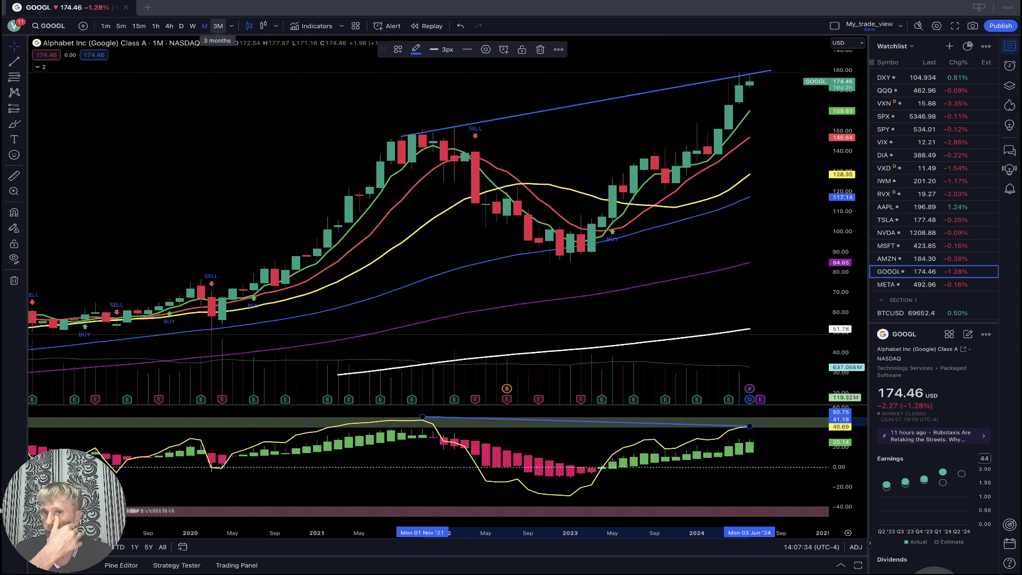
click(218, 26)
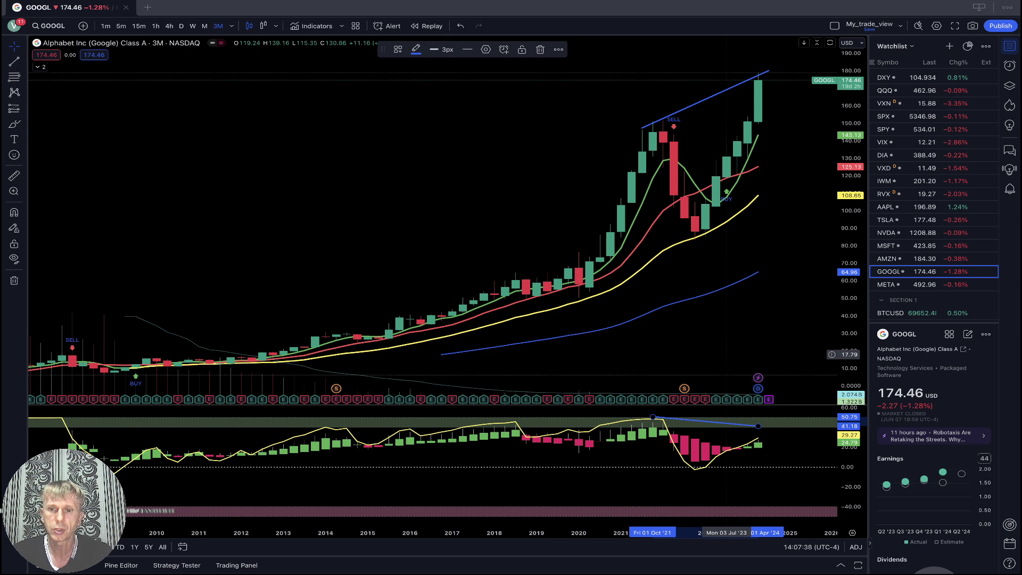
drag(757, 425, 757, 436)
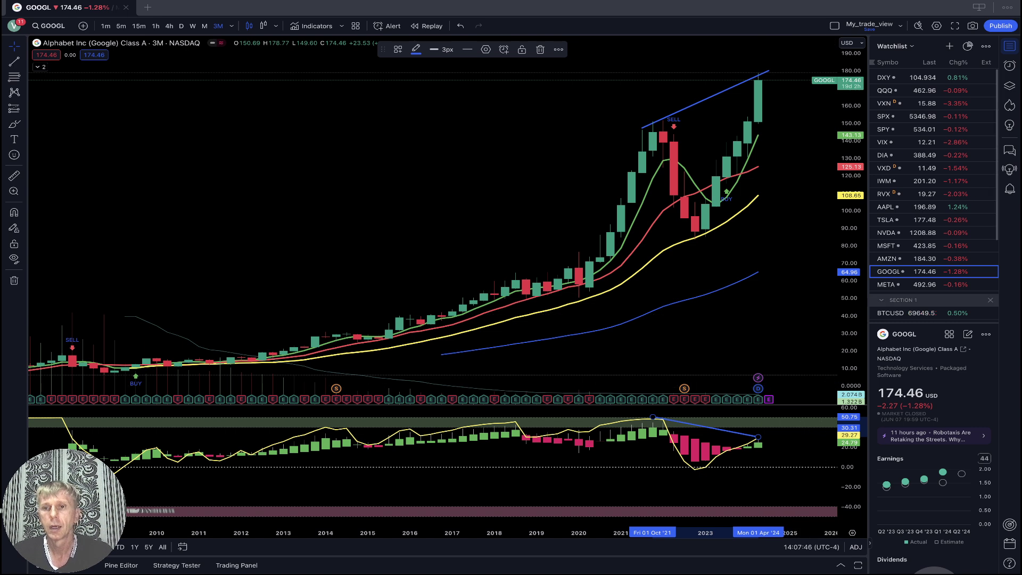
Review META on the weekly, monthly and 3-month intervals.
click(916, 284)
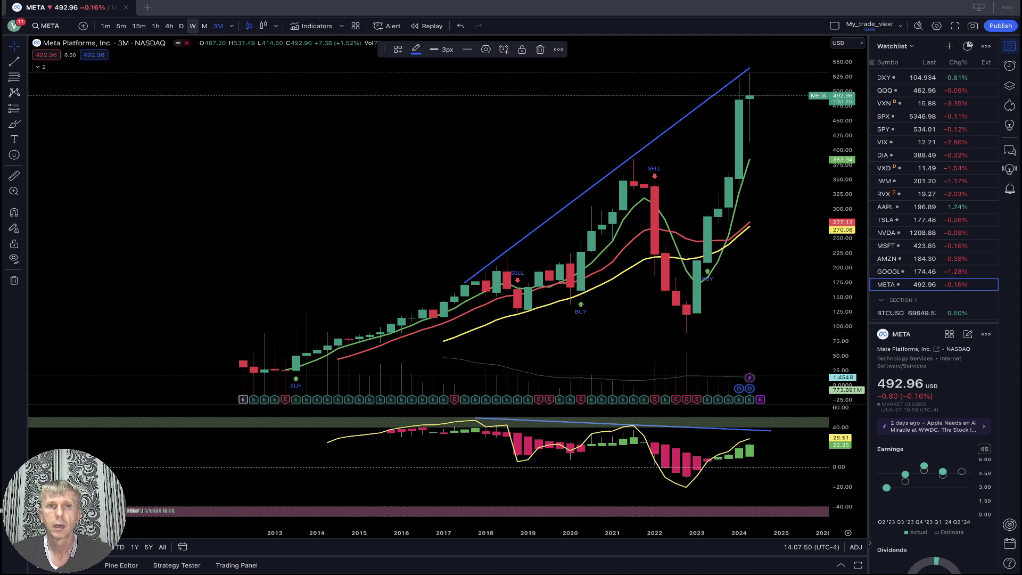
click(192, 25)
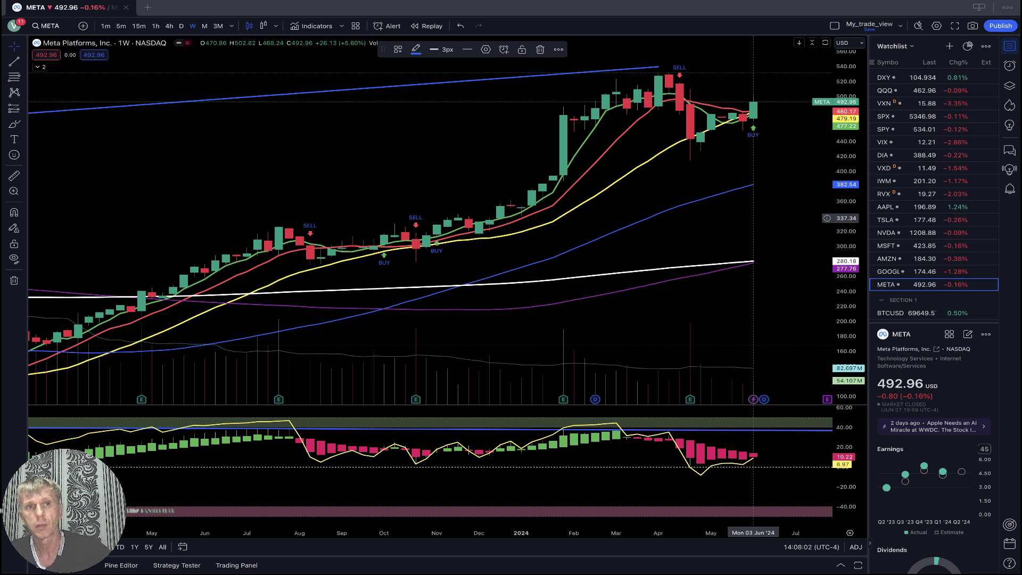
click(205, 26)
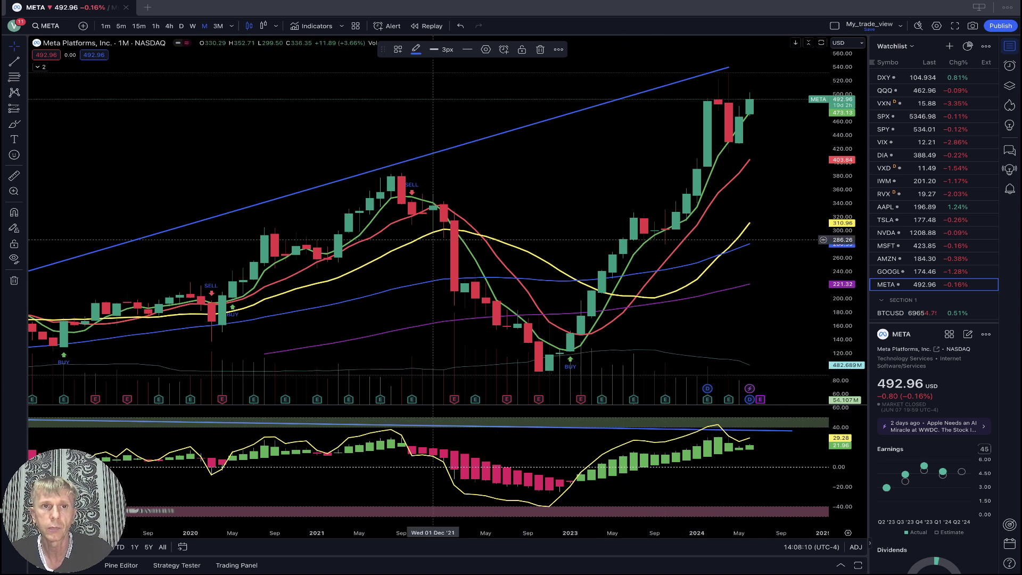
click(218, 26)
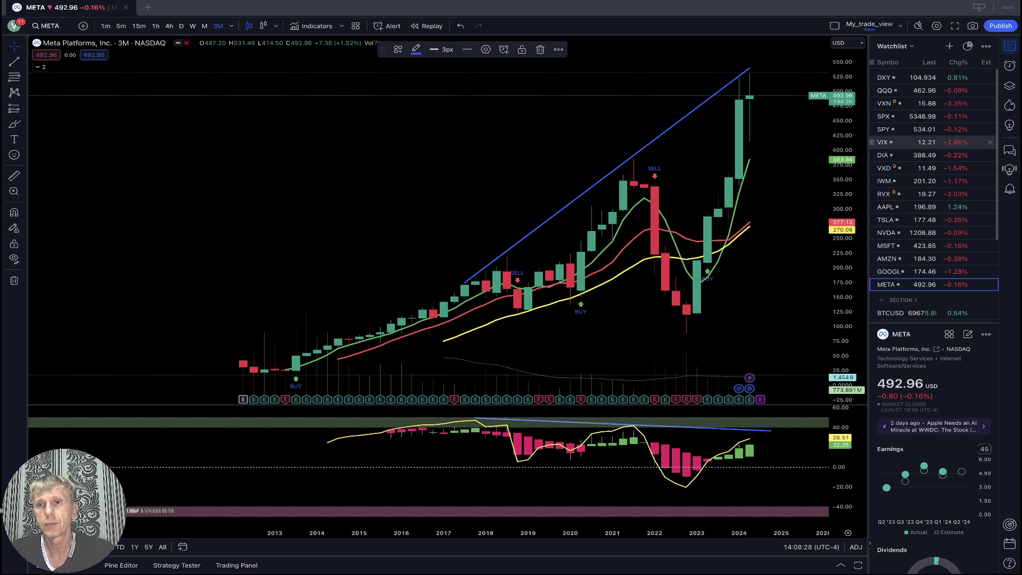
Review the 3-month charts of the U.S. Dollar Index and QQQ.
click(904, 78)
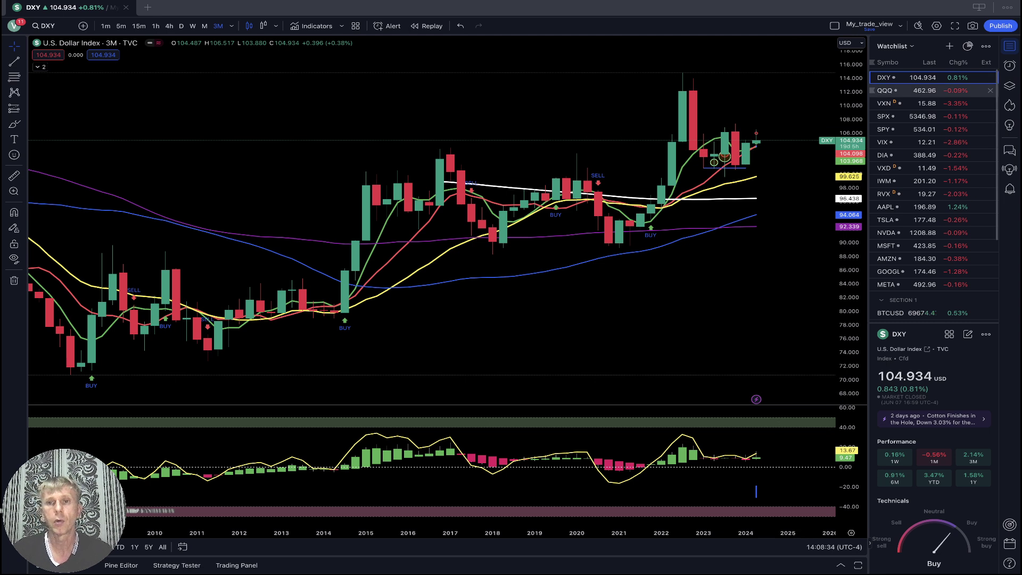
click(904, 90)
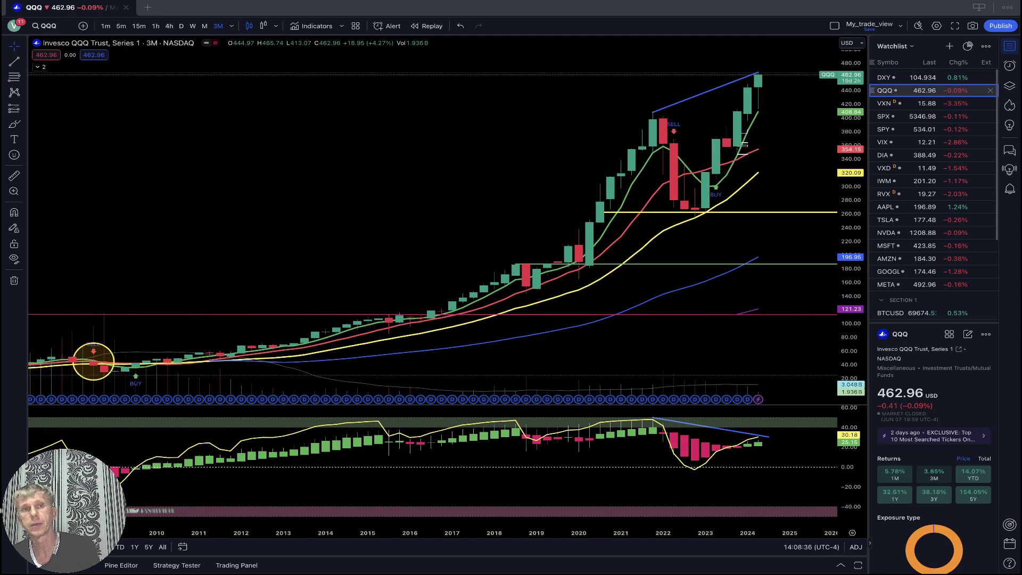